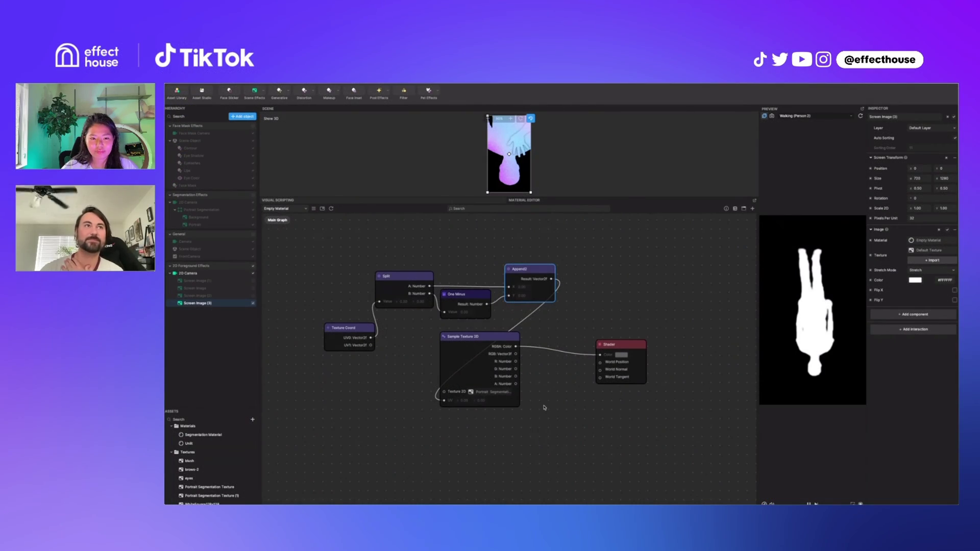
Step: Open the water blaster game project without saving the current one, and enter its Raycast Shooting Game subgraph
{"action": "key", "text": "super+o"}
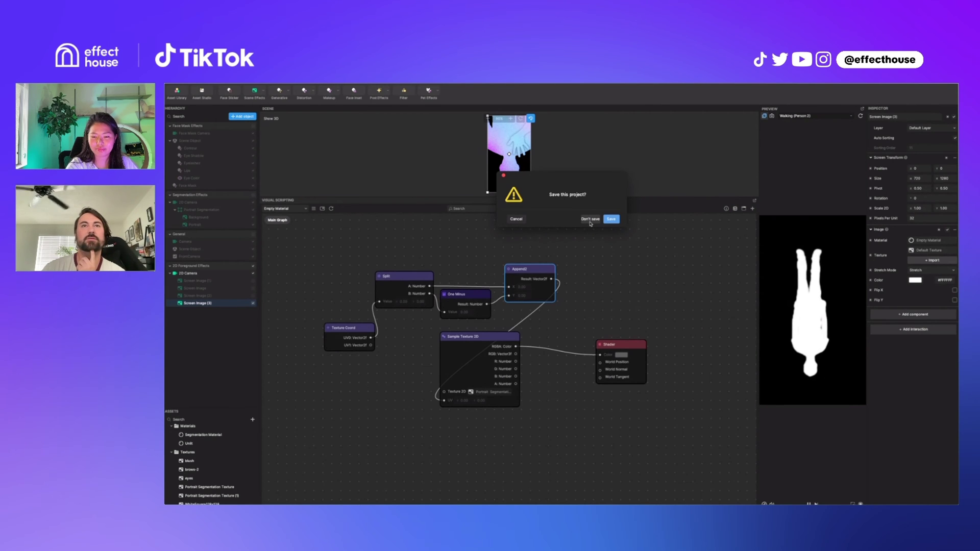
{"action": "left_click", "coordinate": [590, 219]}
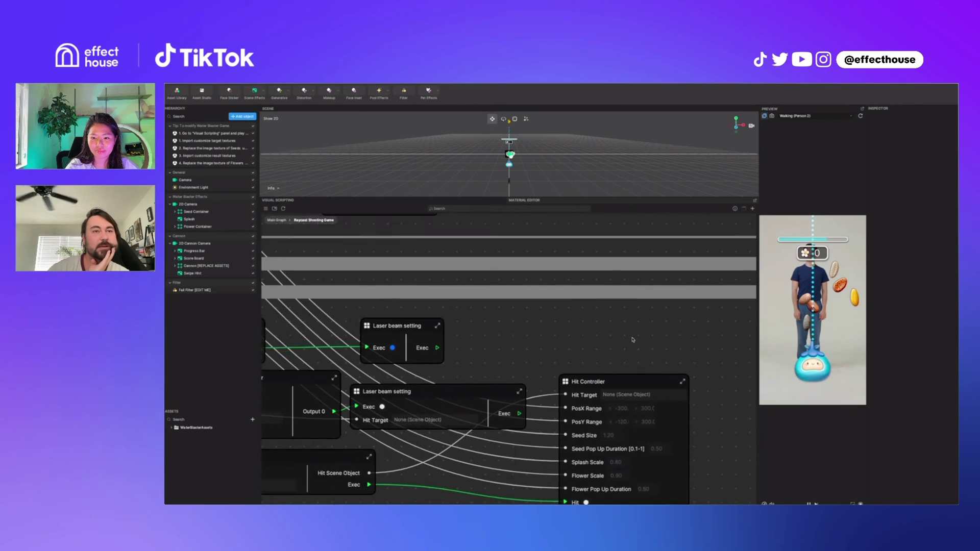
{"action": "middle_click_drag", "start_coordinate": [632, 339], "coordinate": [578, 285]}
{"action": "scroll", "coordinate": [533, 332], "scroll_direction": "down", "scroll_amount": 3}
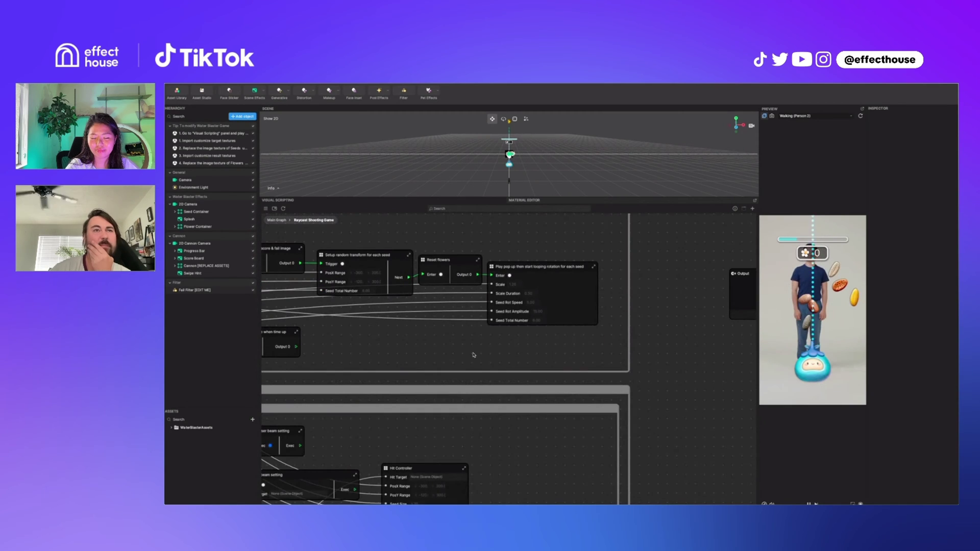
Step: Open the Touch State subgraph and move the Ray Hit Info node clear of the connections leading to Output
{"action": "middle_click_drag", "start_coordinate": [522, 360], "coordinate": [803, 238]}
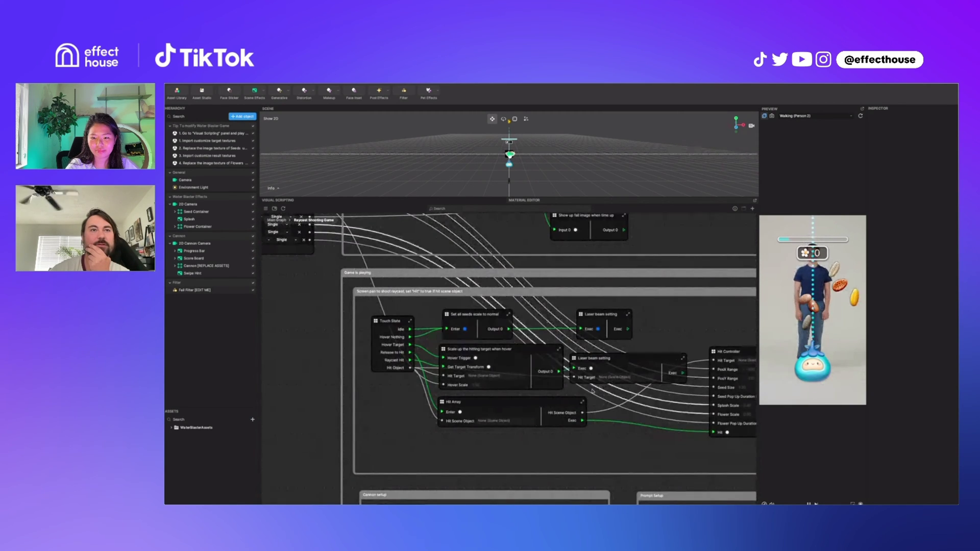
{"action": "left_click", "coordinate": [410, 321]}
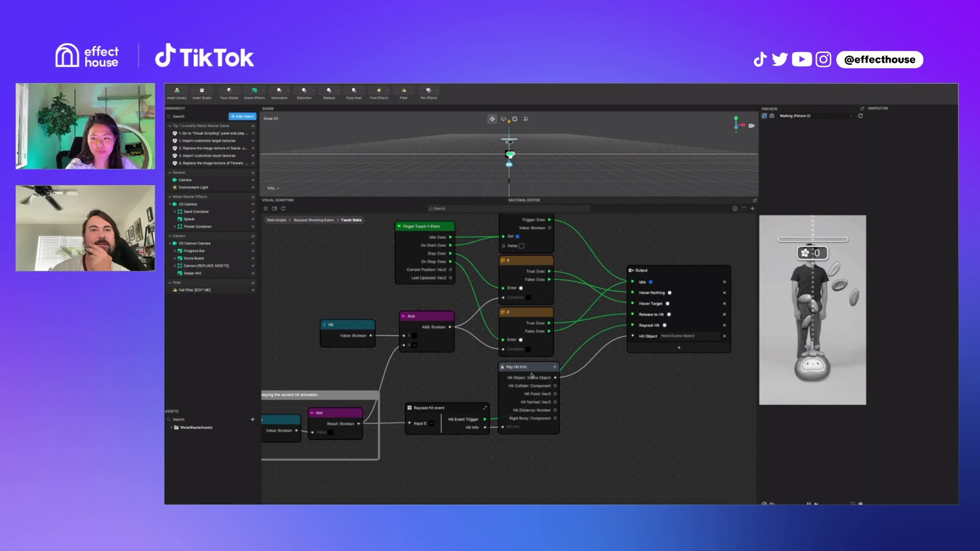
{"action": "left_click_drag", "start_coordinate": [535, 374], "coordinate": [577, 417]}
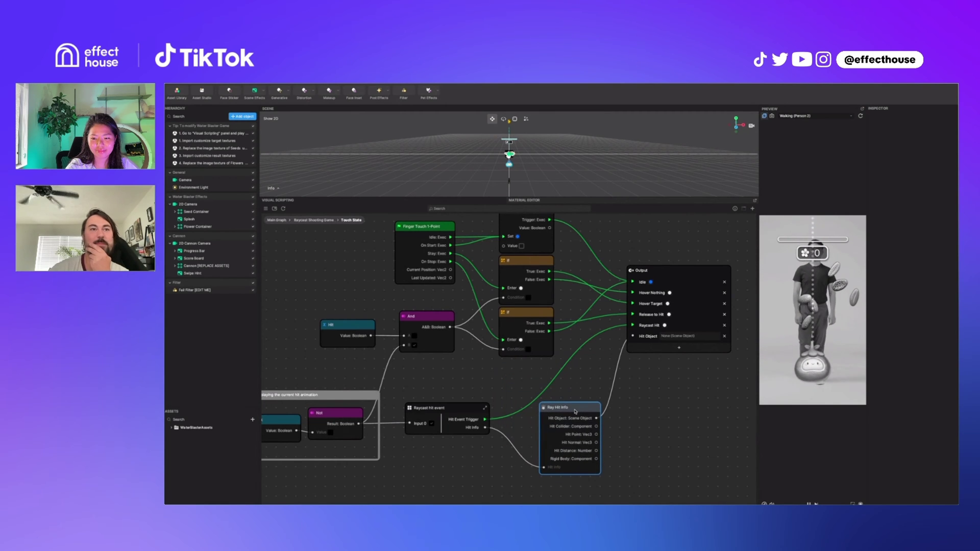
Step: Open the Raycast hit event subgraph inside Touch State
{"action": "middle_click_drag", "start_coordinate": [443, 462], "coordinate": [514, 432]}
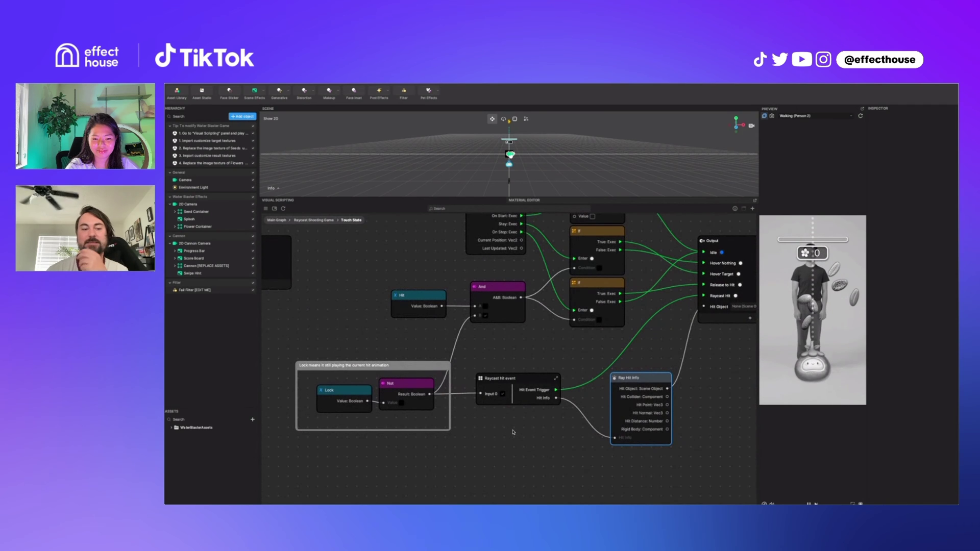
{"action": "middle_click_drag", "start_coordinate": [532, 430], "coordinate": [461, 468]}
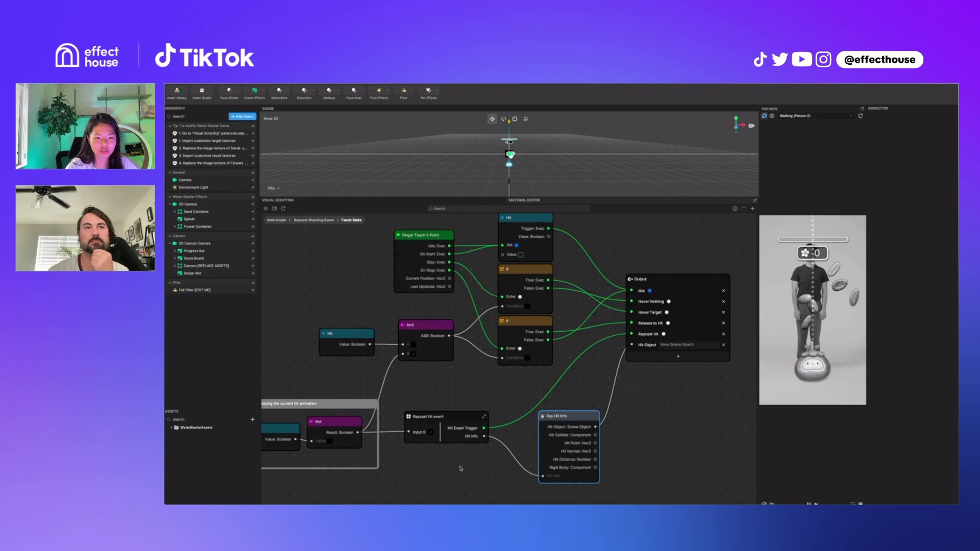
{"action": "double_click", "coordinate": [408, 419]}
{"action": "scroll", "coordinate": [562, 398], "scroll_direction": "up", "scroll_amount": 5}
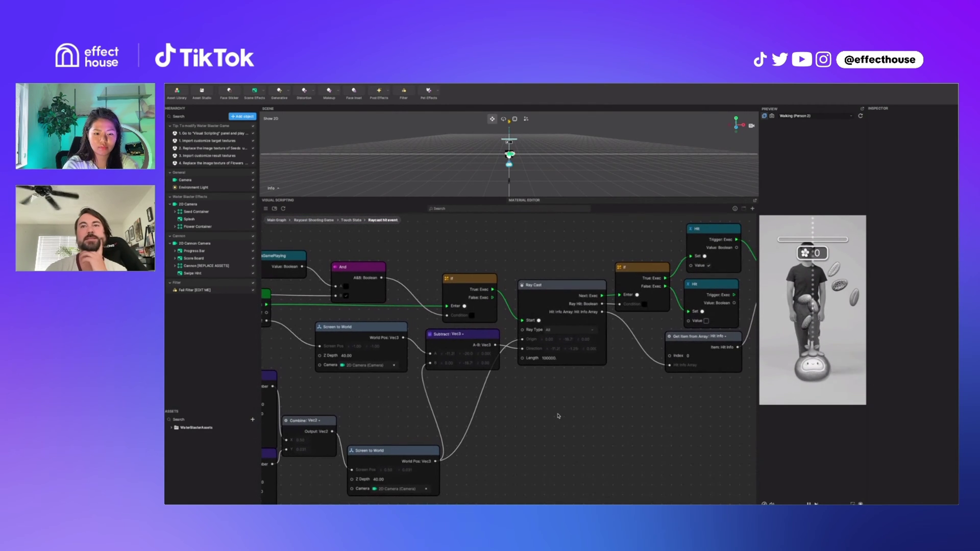
Step: Examine the Ray Cast node's ray type, origin, direction and length, and the Subtract and Screen to World nodes feeding it
{"action": "middle_click_drag", "start_coordinate": [559, 416], "coordinate": [557, 416]}
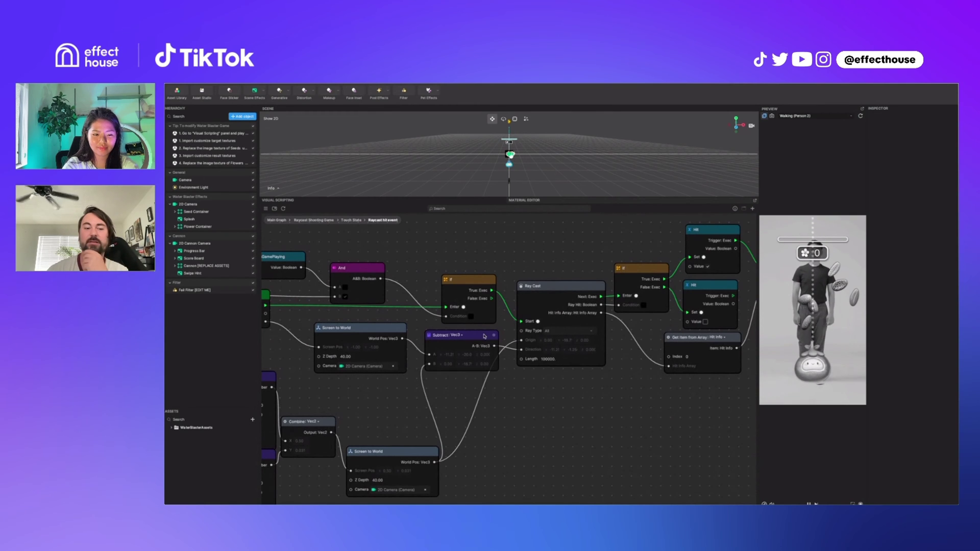
{"action": "left_click_drag", "start_coordinate": [481, 337], "coordinate": [475, 341]}
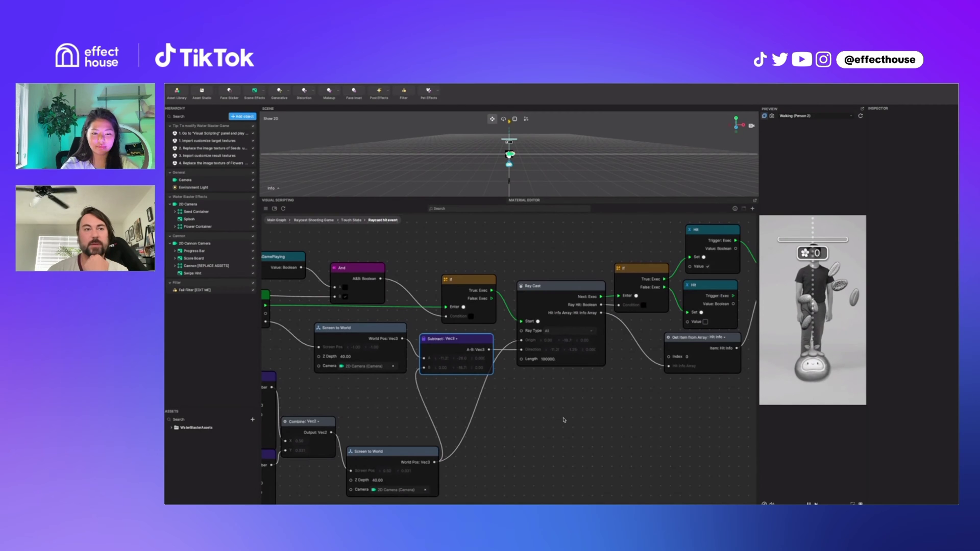
{"action": "scroll", "coordinate": [551, 424], "scroll_direction": "left", "scroll_amount": 5}
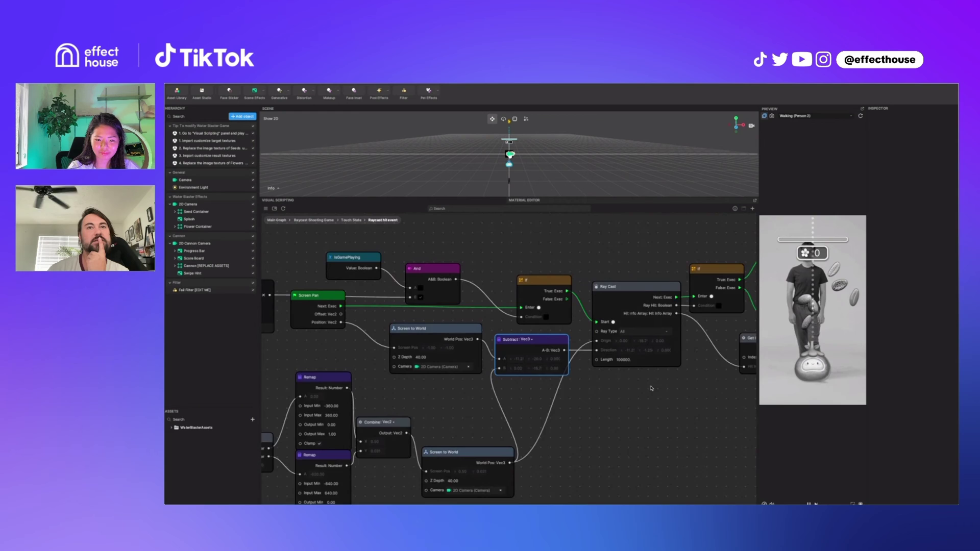
{"action": "scroll", "coordinate": [633, 389], "scroll_direction": "right", "scroll_amount": 5}
{"action": "scroll", "coordinate": [614, 390], "scroll_direction": "up", "scroll_amount": 4}
{"action": "scroll", "coordinate": [614, 391], "scroll_direction": "up", "scroll_amount": 3, "text": "ctrl"}
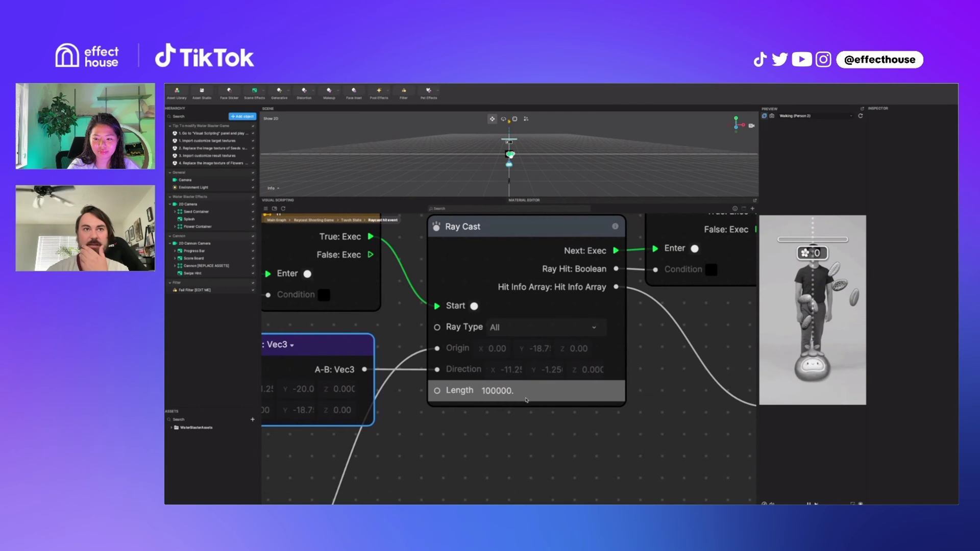
{"action": "scroll", "coordinate": [542, 393], "scroll_direction": "down", "scroll_amount": 3}
{"action": "scroll", "coordinate": [522, 368], "scroll_direction": "down", "scroll_amount": 2}
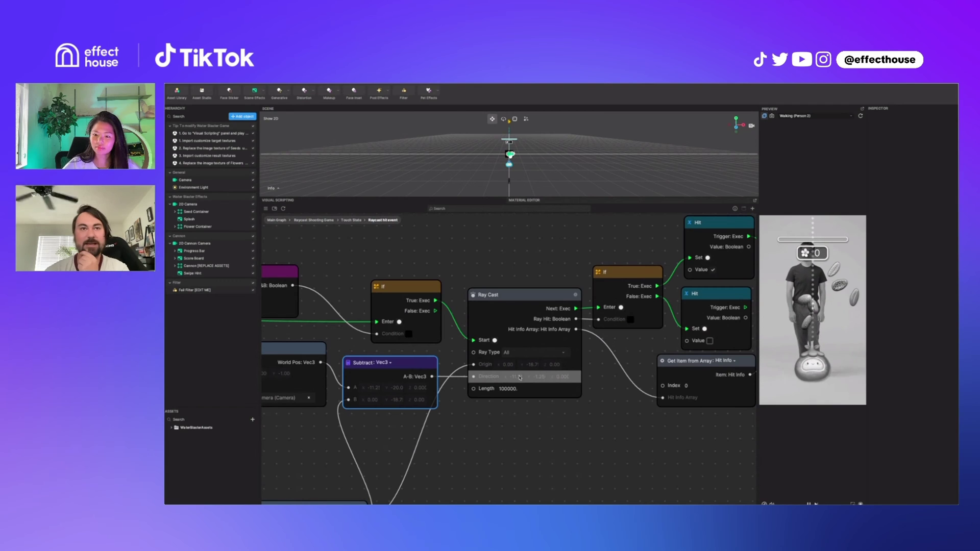
{"action": "scroll", "coordinate": [515, 379], "scroll_direction": "down", "scroll_amount": 1}
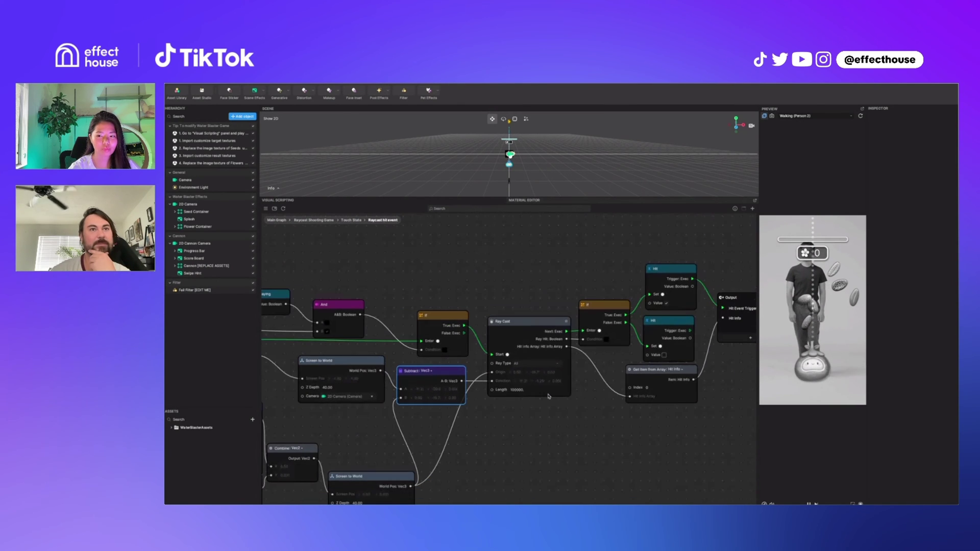
{"action": "scroll", "coordinate": [511, 387], "scroll_direction": "down", "scroll_amount": 2}
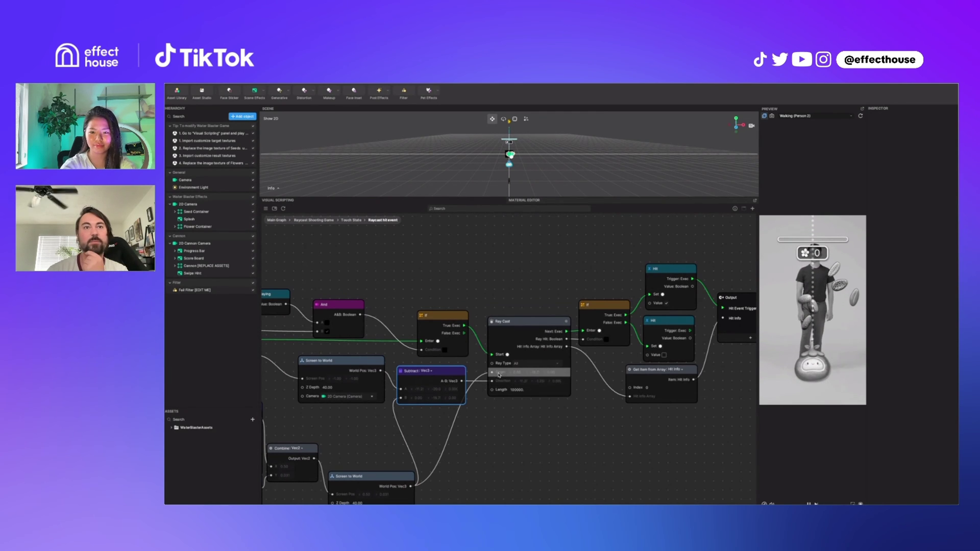
{"action": "scroll", "coordinate": [499, 376], "scroll_direction": "up", "scroll_amount": 2}
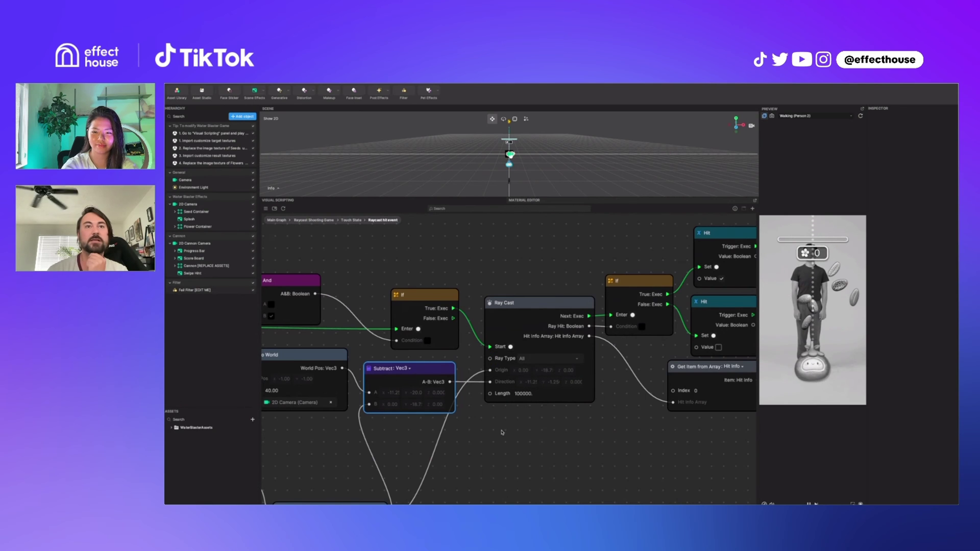
{"action": "scroll", "coordinate": [495, 447], "scroll_direction": "down", "scroll_amount": 2}
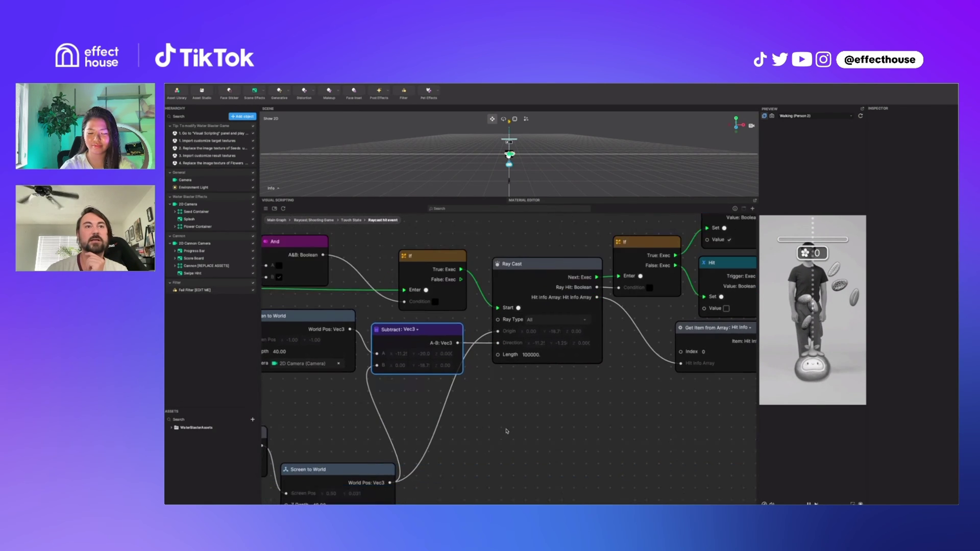
Step: Add a 3D cube with a Set Position node, and connect the lower Screen to World node's World Pos to its Value
{"action": "scroll", "coordinate": [507, 431], "scroll_direction": "down", "scroll_amount": 2}
{"action": "left_click", "coordinate": [242, 117]}
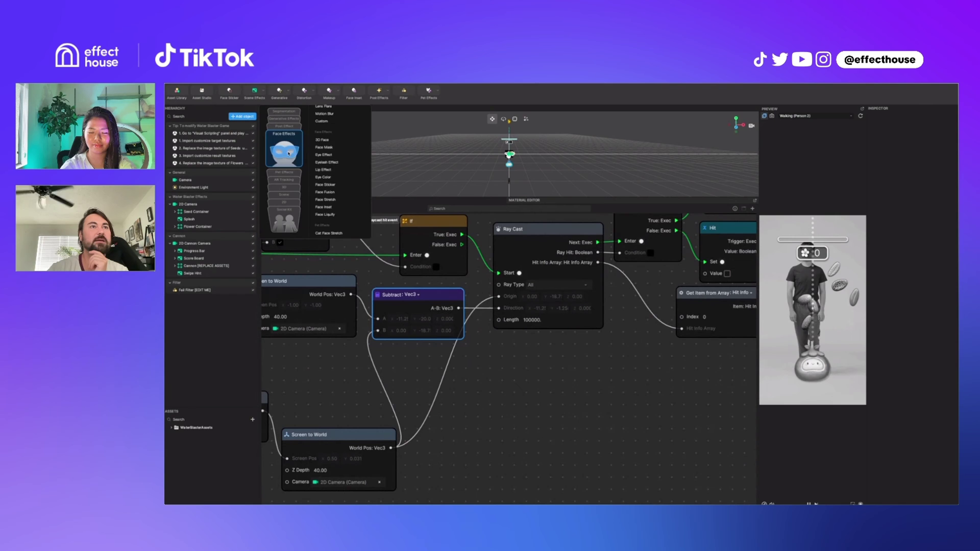
{"action": "mouse_move", "coordinate": [291, 165]}
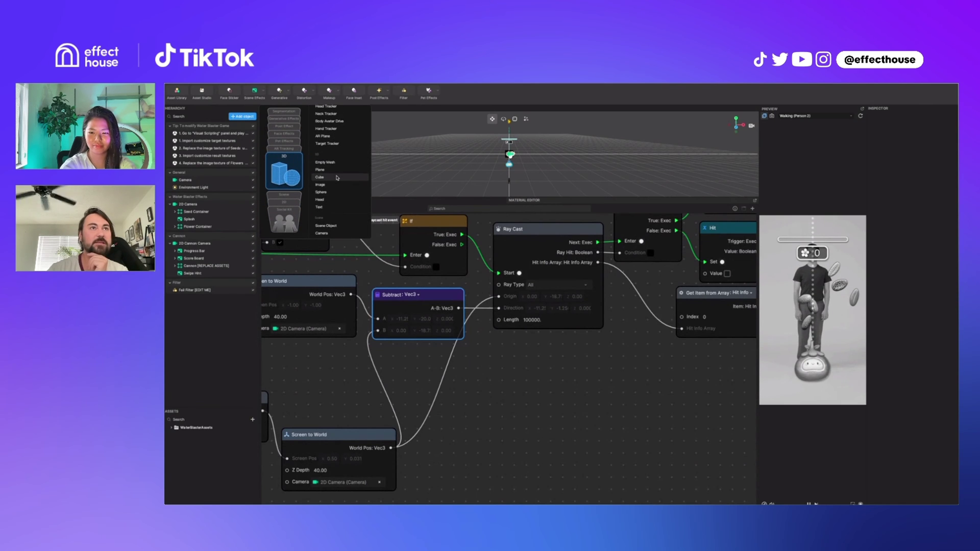
{"action": "left_click", "coordinate": [337, 178]}
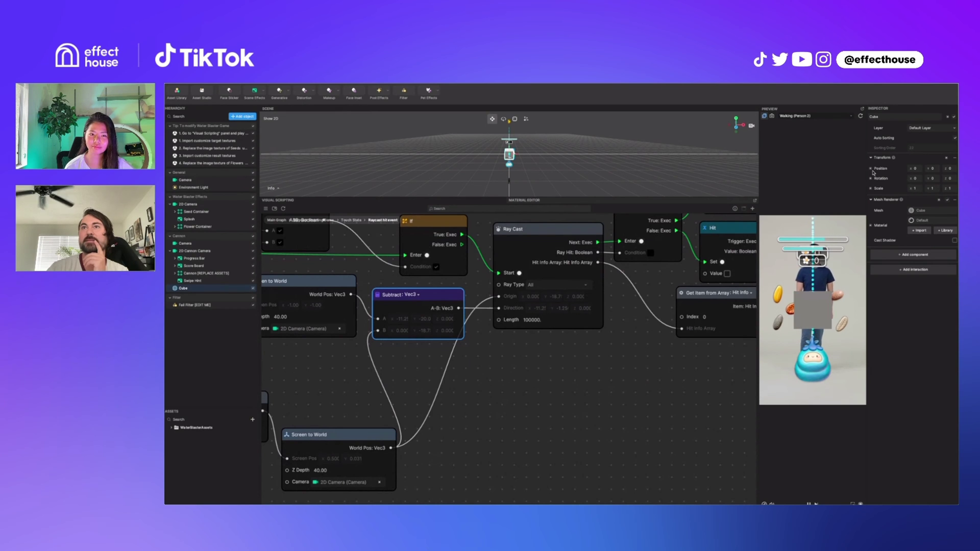
{"action": "left_click_drag", "start_coordinate": [391, 448], "coordinate": [509, 448]}
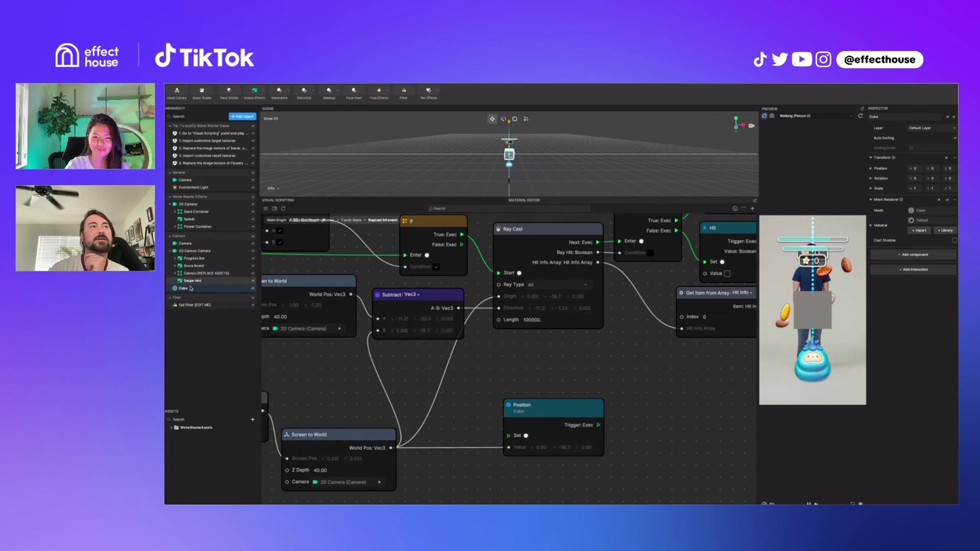
Step: Duplicate the cube and place a Set Position node for the copy beside the first cube's Position node
{"action": "right_click", "coordinate": [191, 290]}
{"action": "left_click", "coordinate": [208, 293]}
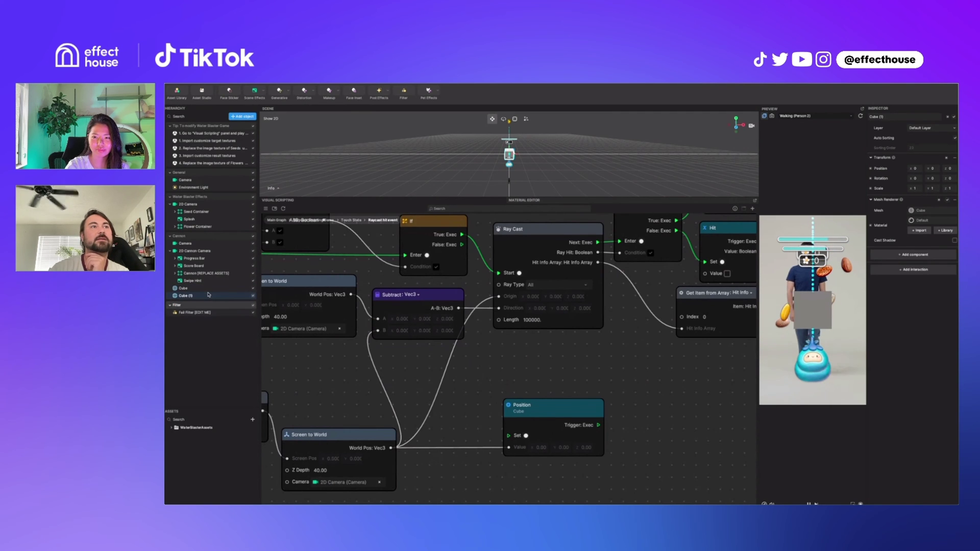
{"action": "left_click", "coordinate": [871, 169]}
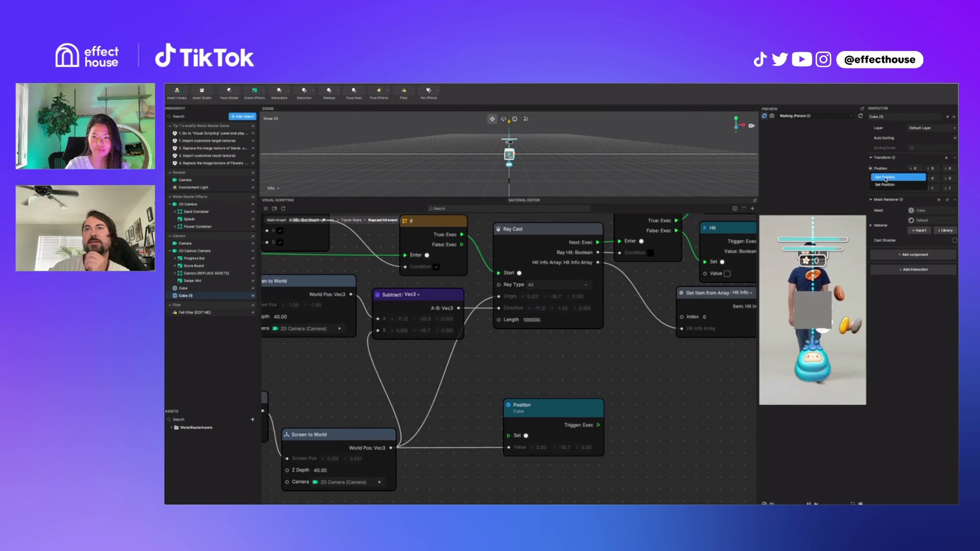
{"action": "left_click", "coordinate": [887, 185]}
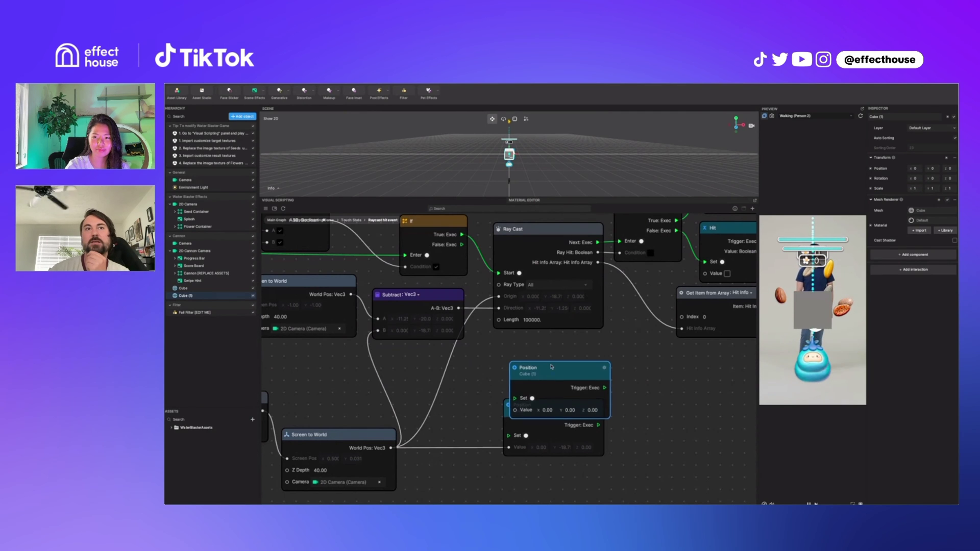
{"action": "left_click_drag", "start_coordinate": [550, 378], "coordinate": [674, 371]}
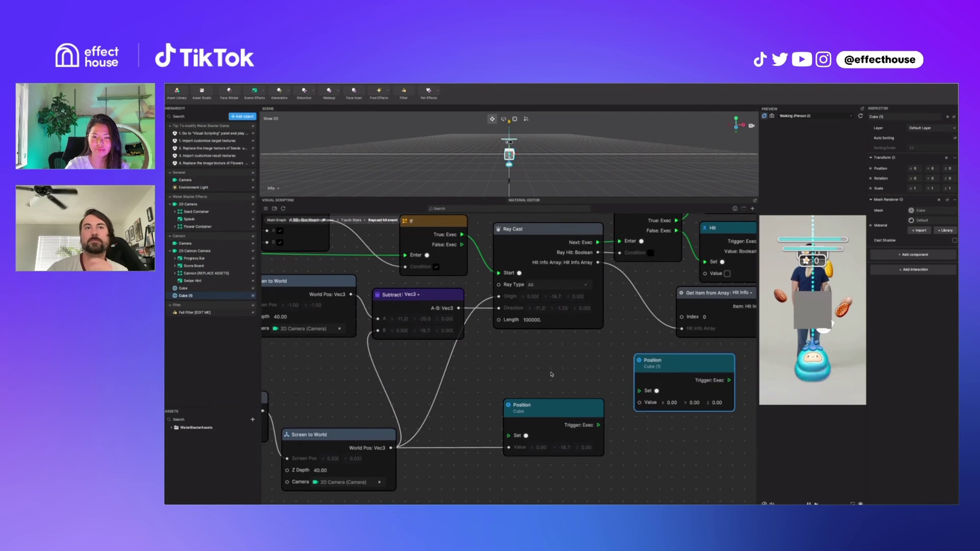
Step: Insert an Add node combining the Subtract result (A) with the lower Screen to World position (B), and feed it to the duplicate cube's Position
{"action": "double_click", "coordinate": [552, 372]}
{"action": "type", "text": "add"}
{"action": "key", "text": "Return"}
{"action": "left_click_drag", "start_coordinate": [563, 371], "coordinate": [544, 352]}
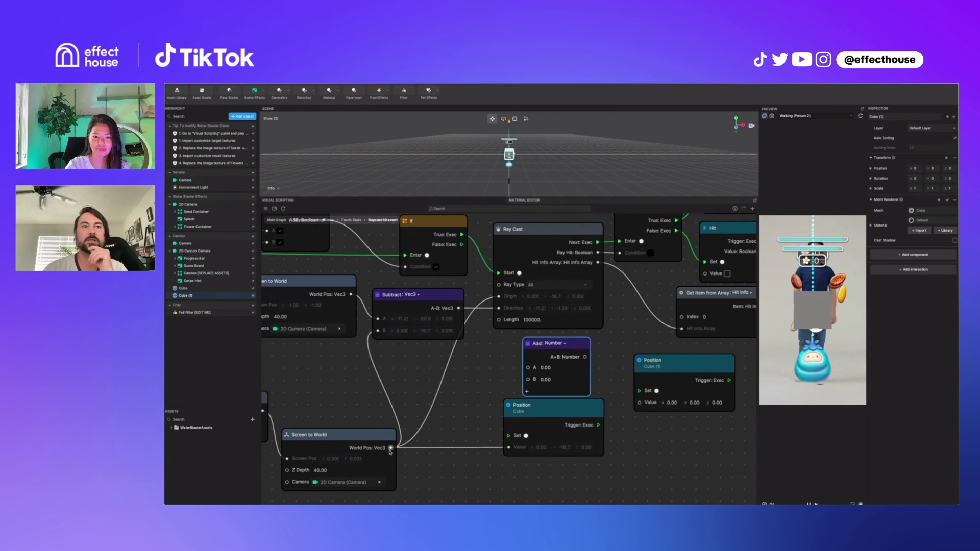
{"action": "left_click_drag", "start_coordinate": [392, 447], "coordinate": [528, 380]}
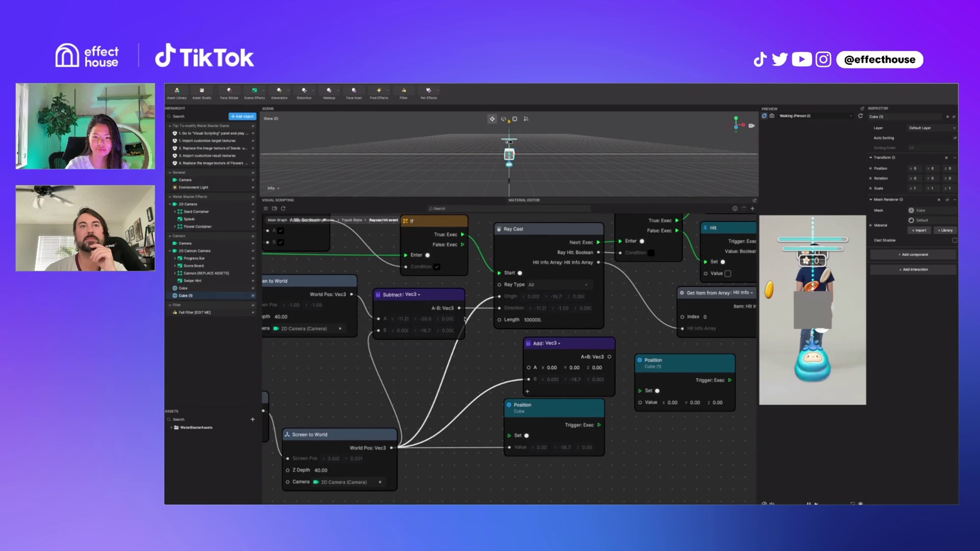
{"action": "left_click_drag", "start_coordinate": [461, 308], "coordinate": [531, 367]}
{"action": "left_click_drag", "start_coordinate": [590, 347], "coordinate": [640, 408]}
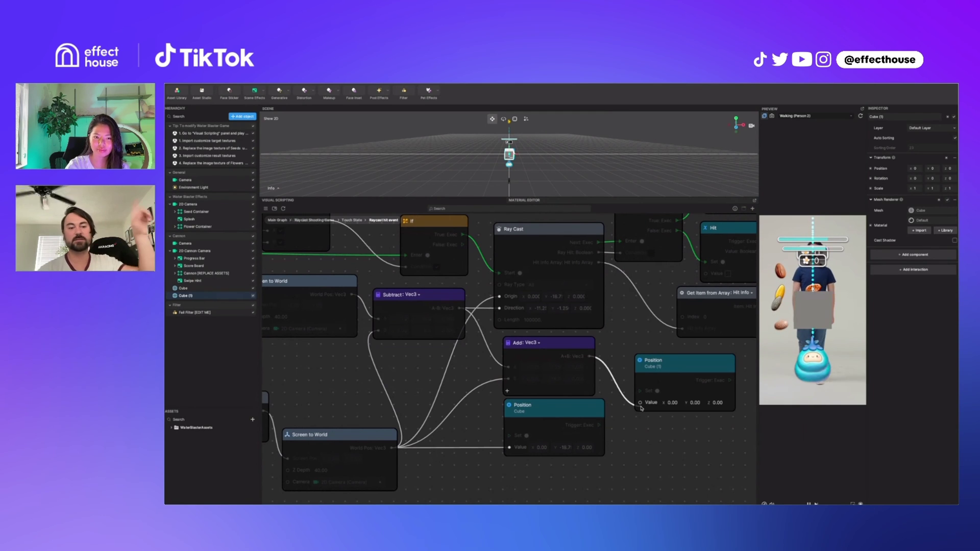
{"action": "left_click_drag", "start_coordinate": [642, 409], "coordinate": [640, 403]}
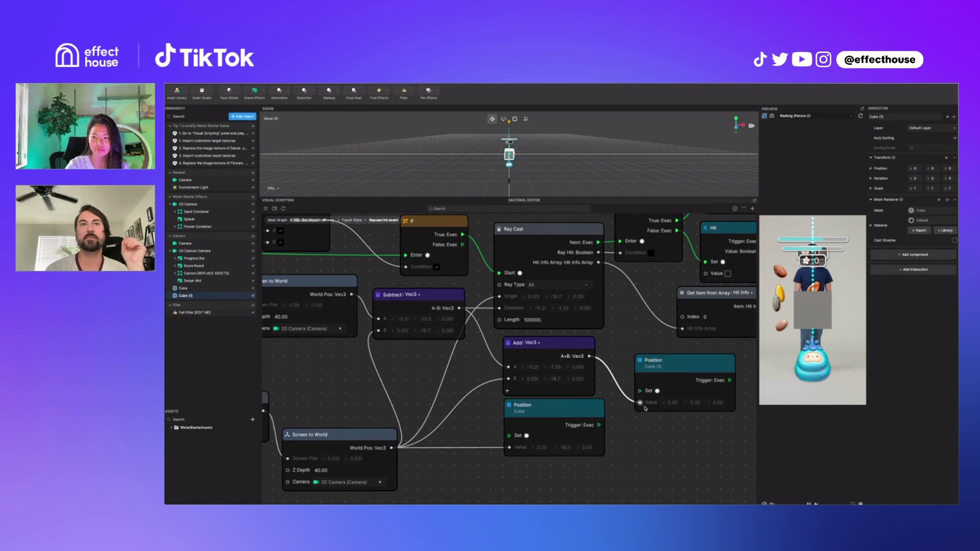
Step: Add an Update node and chain it through the first cube's Position node to the duplicate cube's Position node
{"action": "right_click", "coordinate": [462, 480]}
{"action": "type", "text": "upd"}
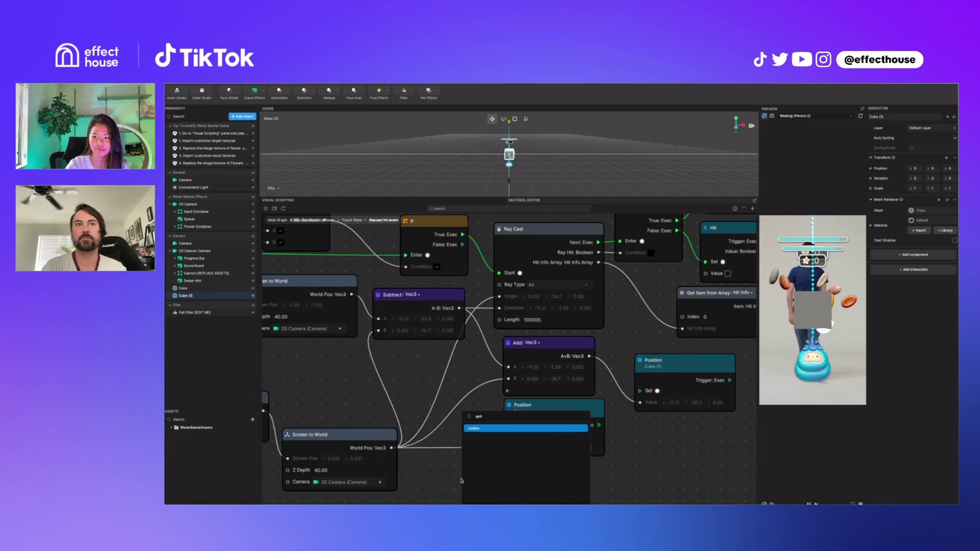
{"action": "key", "text": "Return"}
{"action": "left_click_drag", "start_coordinate": [493, 479], "coordinate": [508, 436]}
{"action": "left_click_drag", "start_coordinate": [599, 425], "coordinate": [643, 400]}
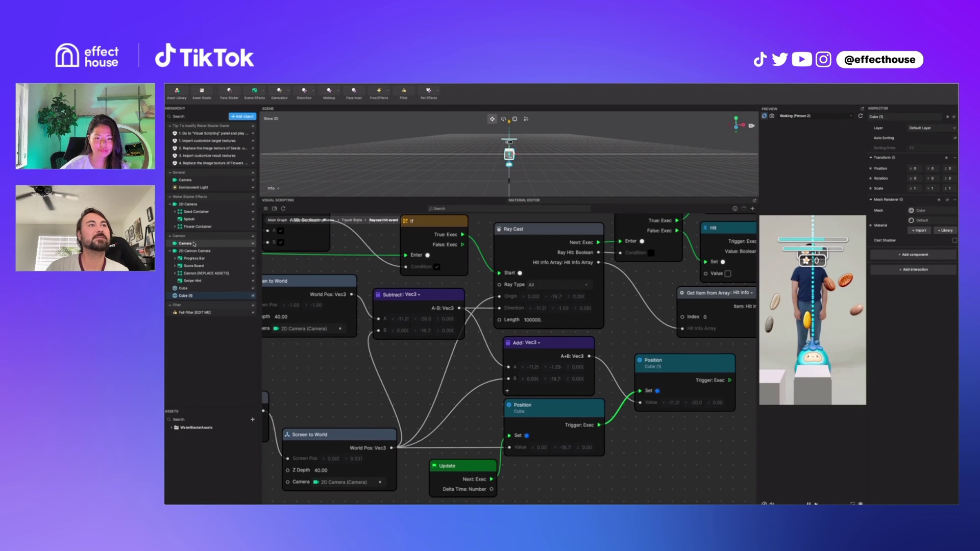
Step: Disable the Camera in the General group while keeping its Environment Light enabled
{"action": "left_click", "coordinate": [253, 173]}
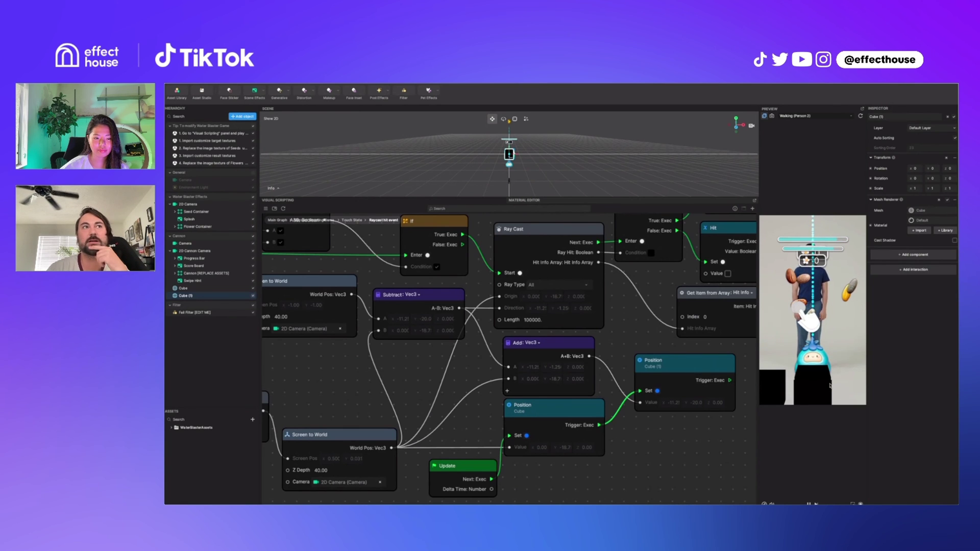
{"action": "left_click", "coordinate": [254, 174]}
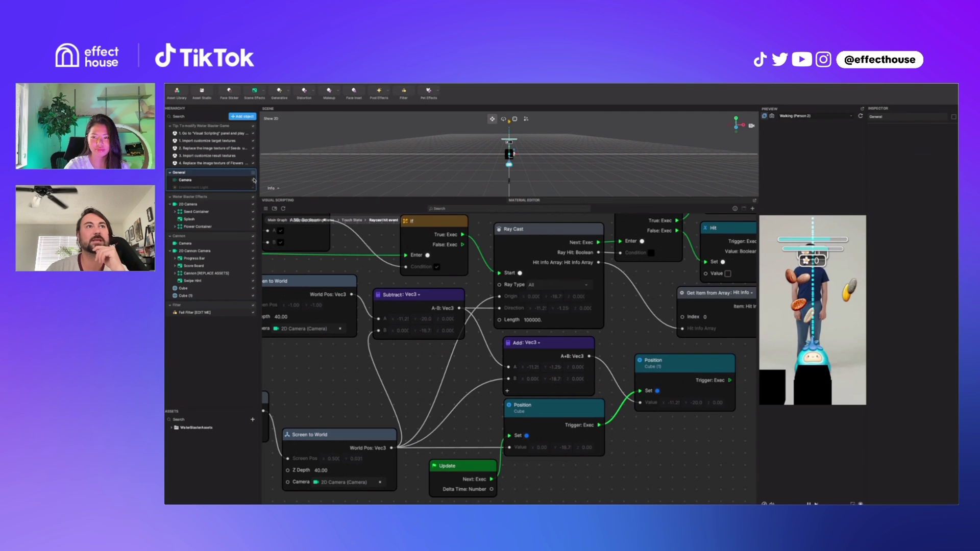
{"action": "left_click", "coordinate": [253, 188]}
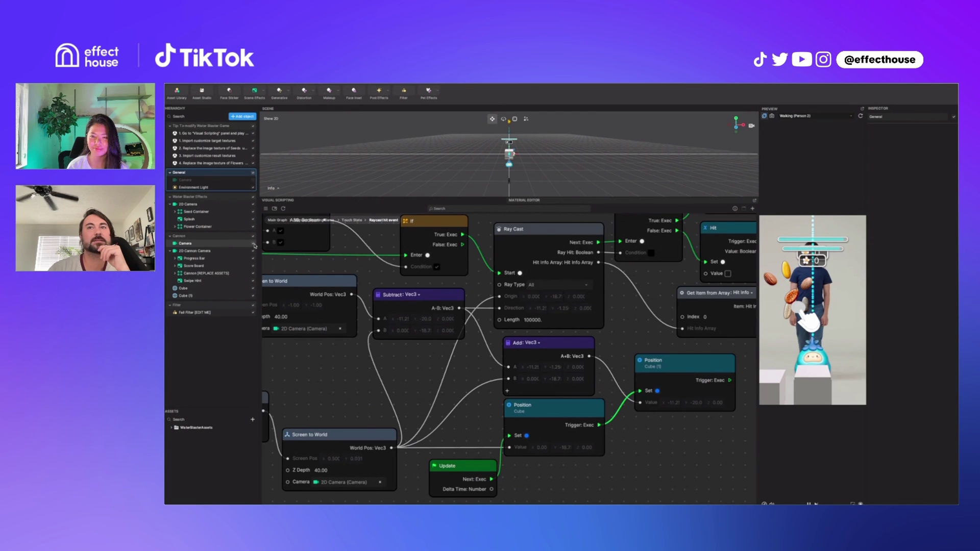
Step: Disable the 2D camera object that contains the Progress Bar, Score Board and Swipe Hint
{"action": "left_click", "coordinate": [252, 252]}
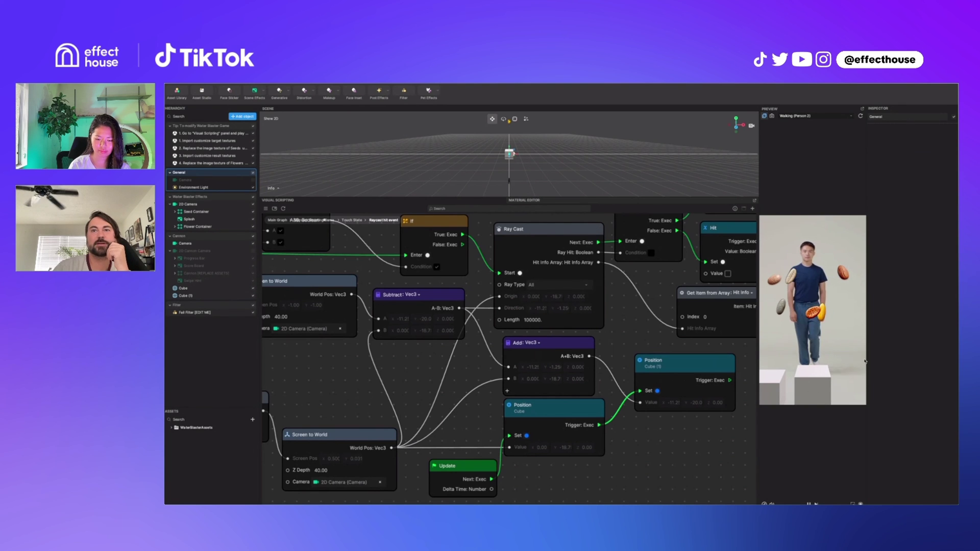
Step: Test the ray visualization in the preview by aiming at several spots around the person and watching how the target cube follows
{"action": "left_click", "coordinate": [779, 316]}
{"action": "left_click_drag", "start_coordinate": [778, 316], "coordinate": [799, 335]}
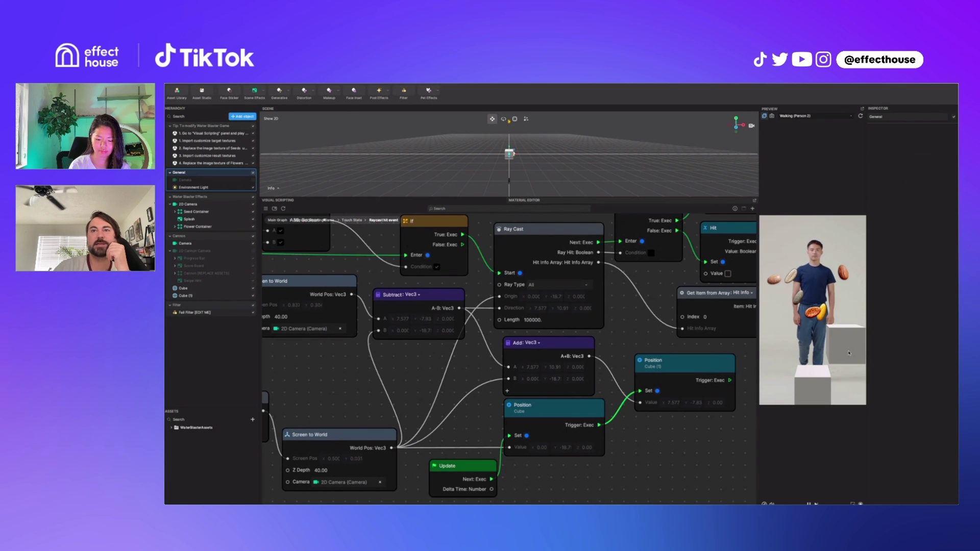
{"action": "left_click", "coordinate": [815, 307]}
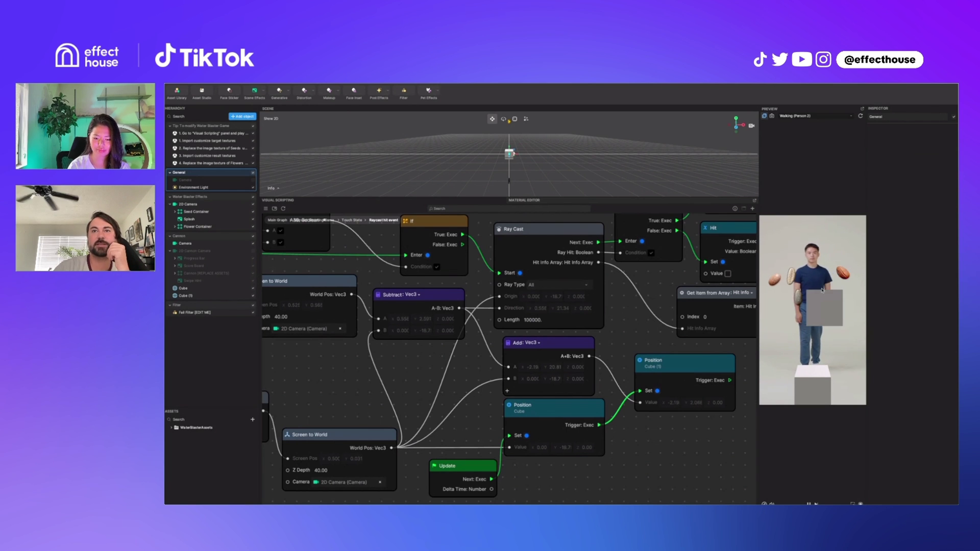
{"action": "left_click", "coordinate": [847, 315]}
{"action": "left_click", "coordinate": [849, 316]}
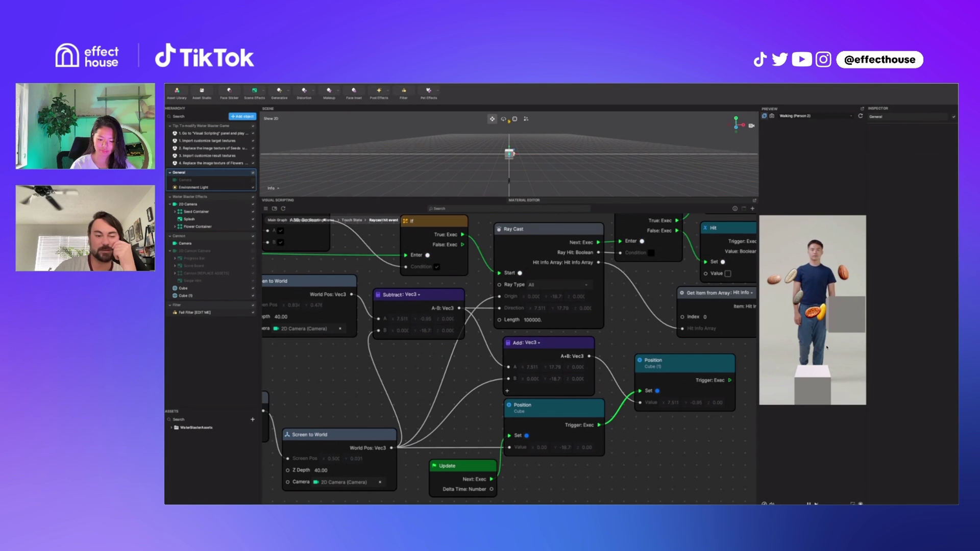
{"action": "left_click", "coordinate": [798, 299]}
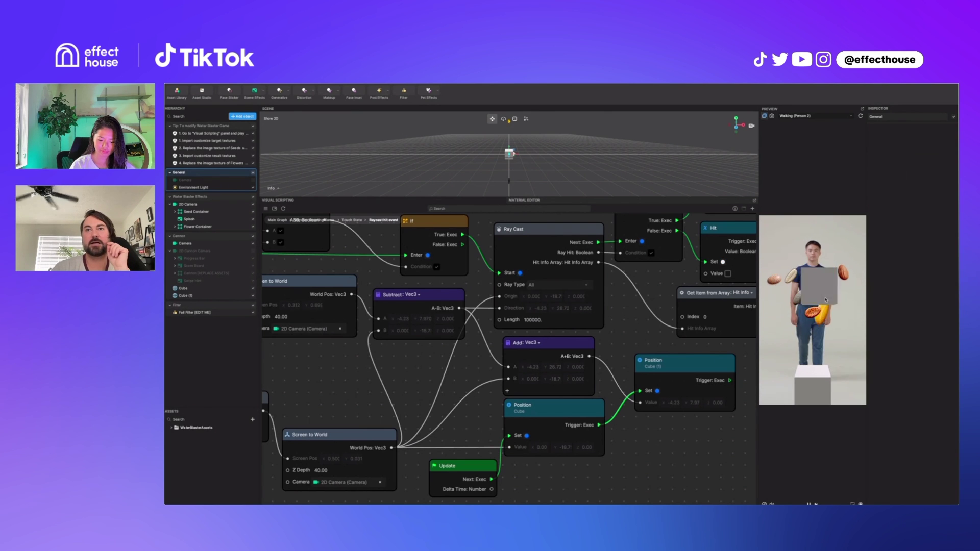
{"action": "left_click", "coordinate": [823, 301]}
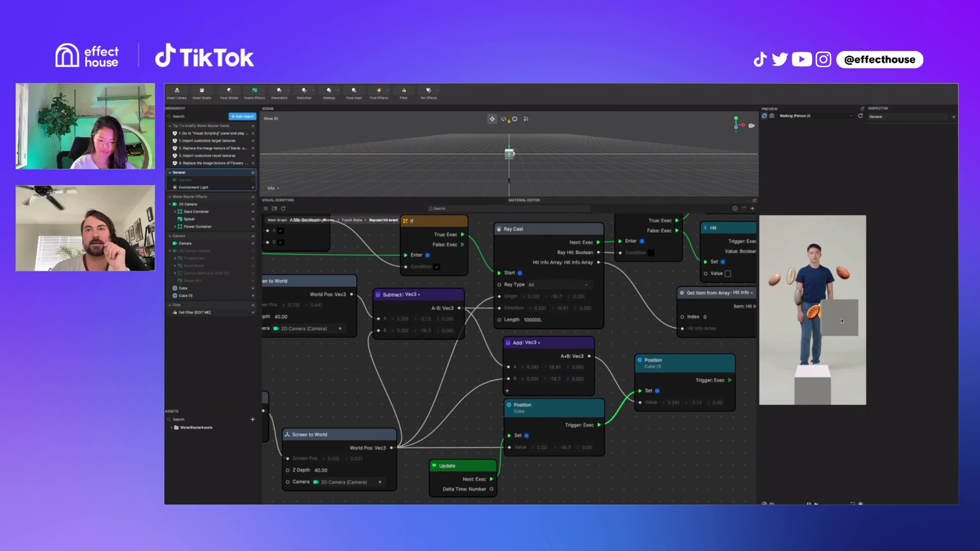